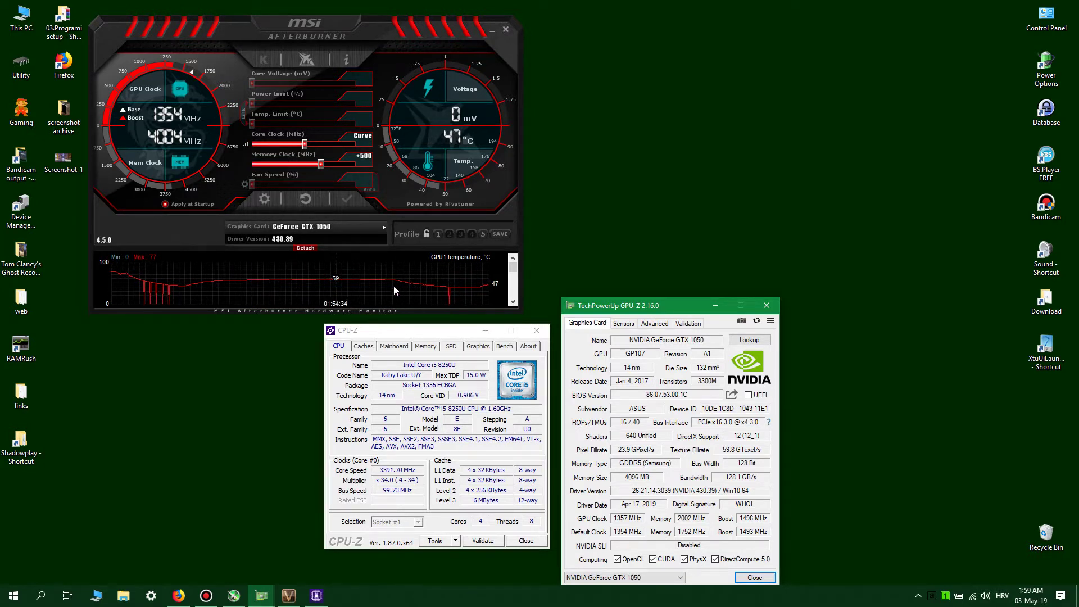
- Show the battery panel with 99% charge and the Better performance power mode
{"action": "left_click", "coordinate": [959, 600]}
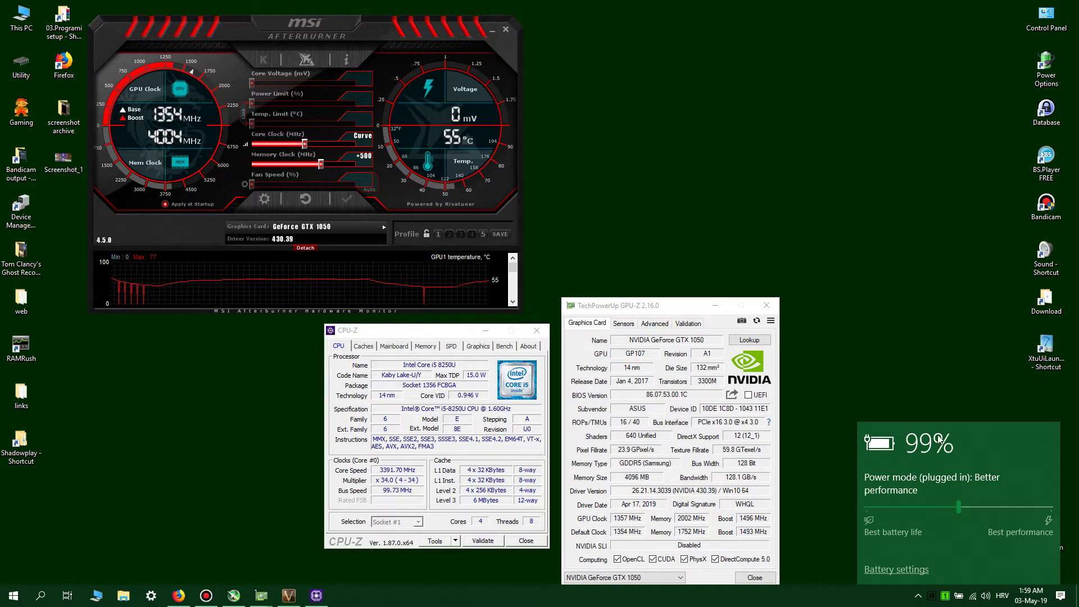
- Place GPU-Z beside Afterburner, raise CPU-Z slightly, and launch Intel Extreme Tuning Utility from the tray
{"action": "left_click", "coordinate": [744, 80]}
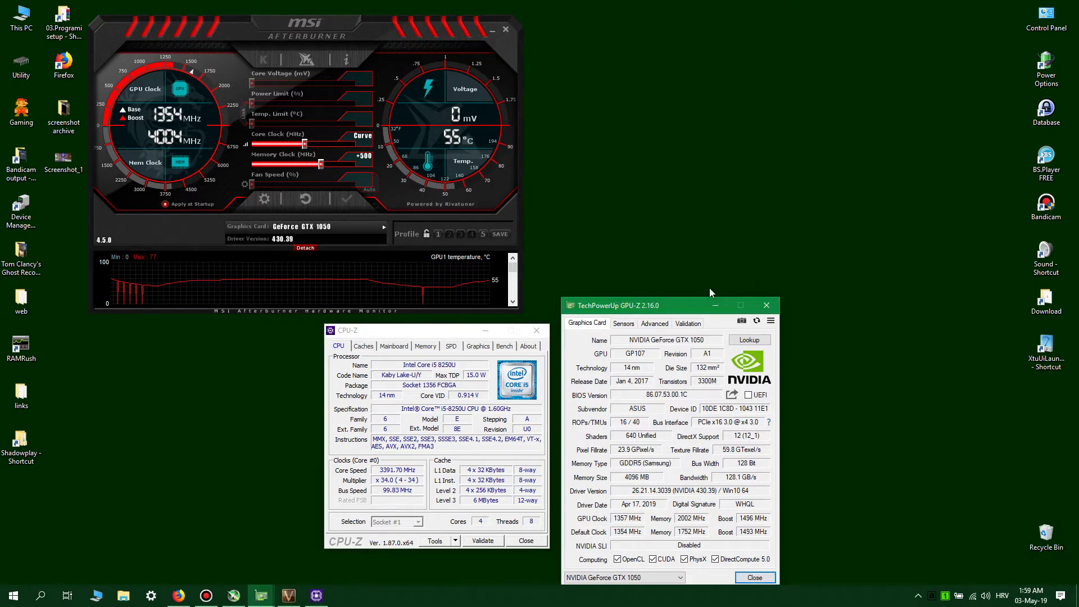
{"action": "left_click_drag", "start_coordinate": [703, 307], "coordinate": [725, 73]}
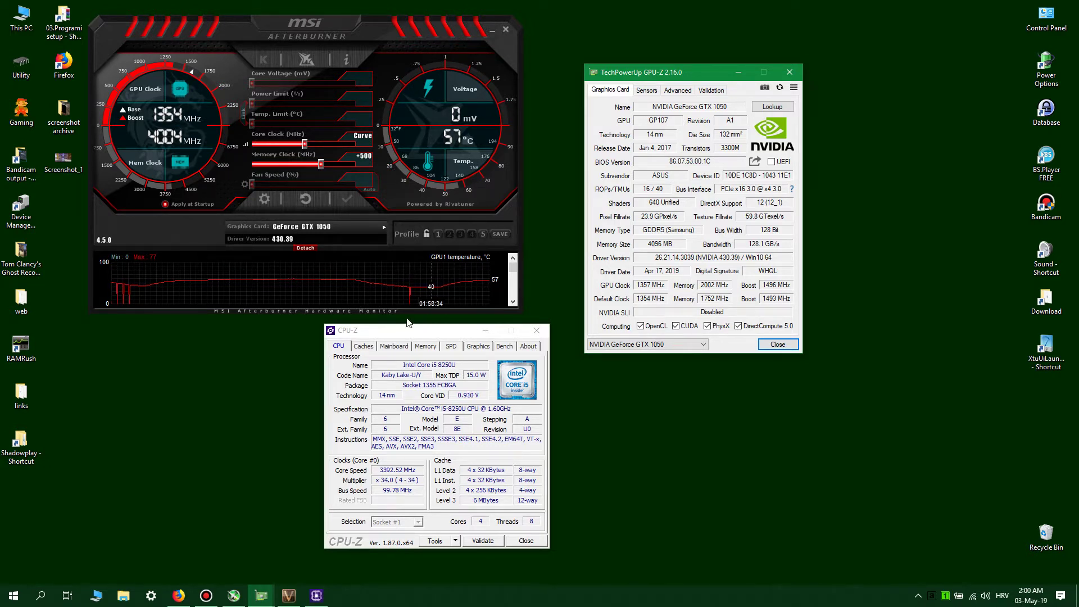
{"action": "left_click_drag", "start_coordinate": [434, 332], "coordinate": [433, 315]}
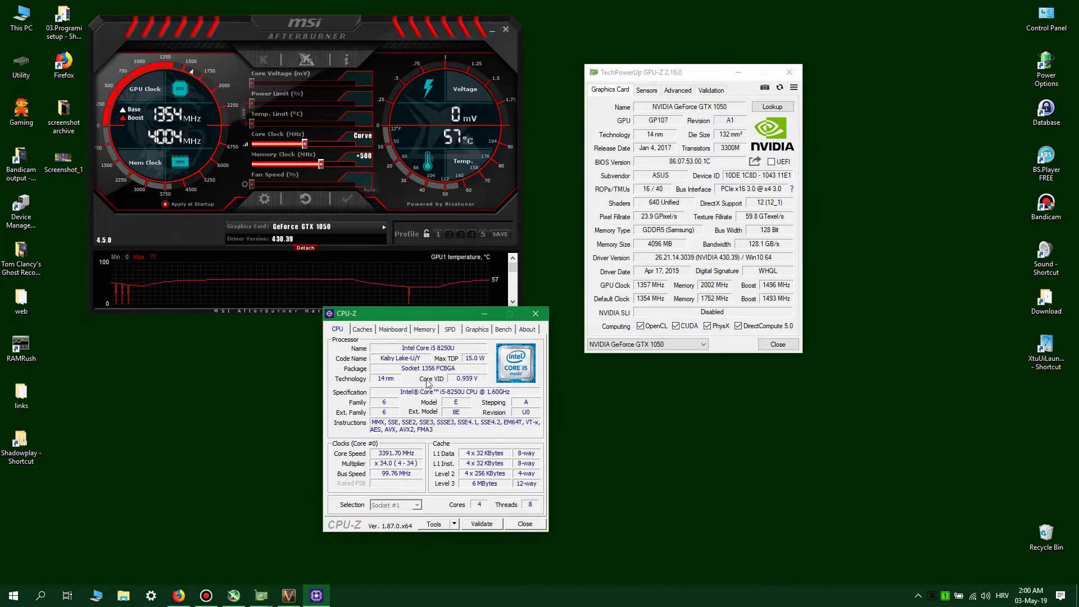
{"action": "left_click", "coordinate": [918, 596]}
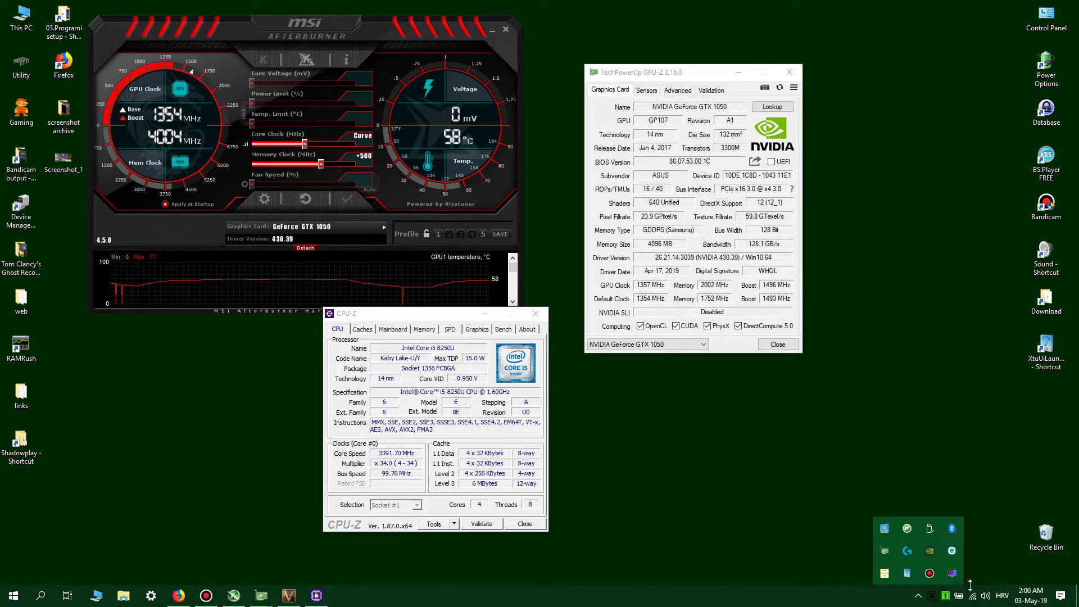
{"action": "left_click", "coordinate": [908, 574]}
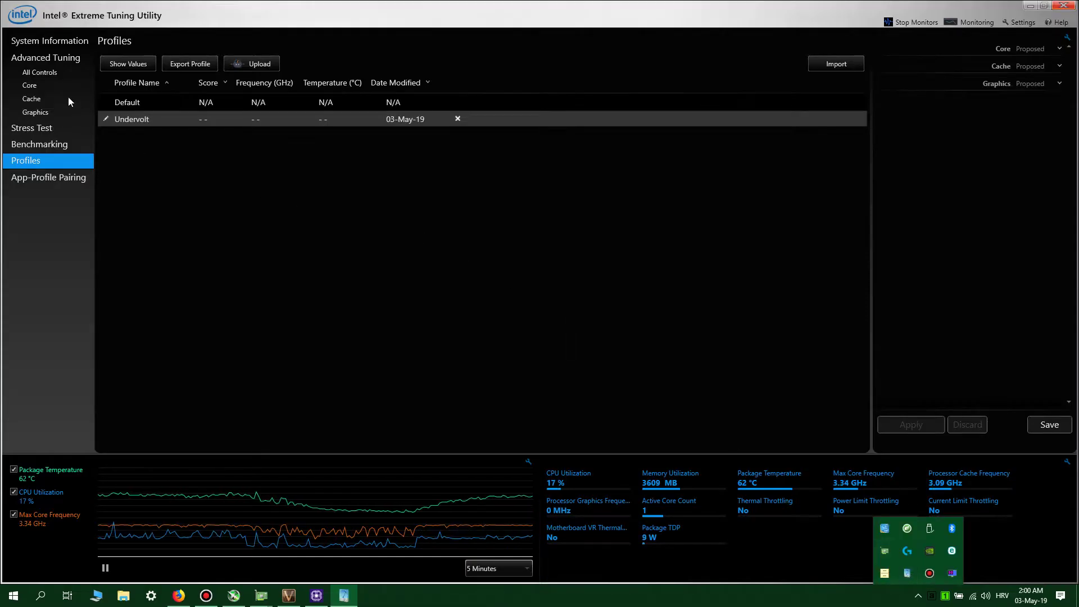
- Show all Advanced Tuning controls, with the core's -0.095 V voltage offset and 15 W power max
{"action": "left_click", "coordinate": [36, 75]}
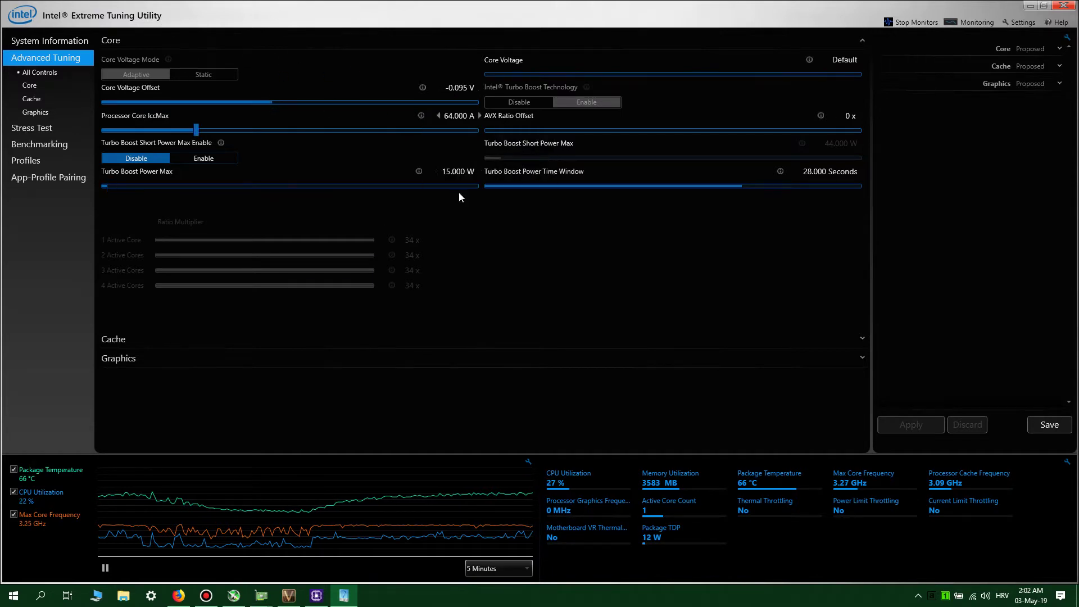
{"action": "left_click", "coordinate": [35, 160]}
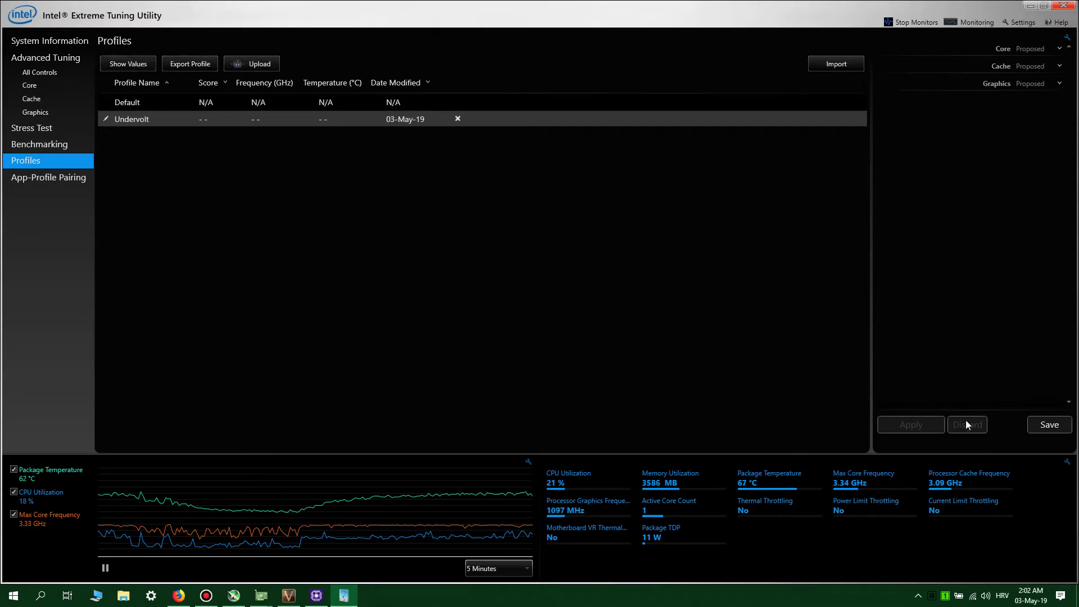
{"action": "left_click", "coordinate": [136, 105]}
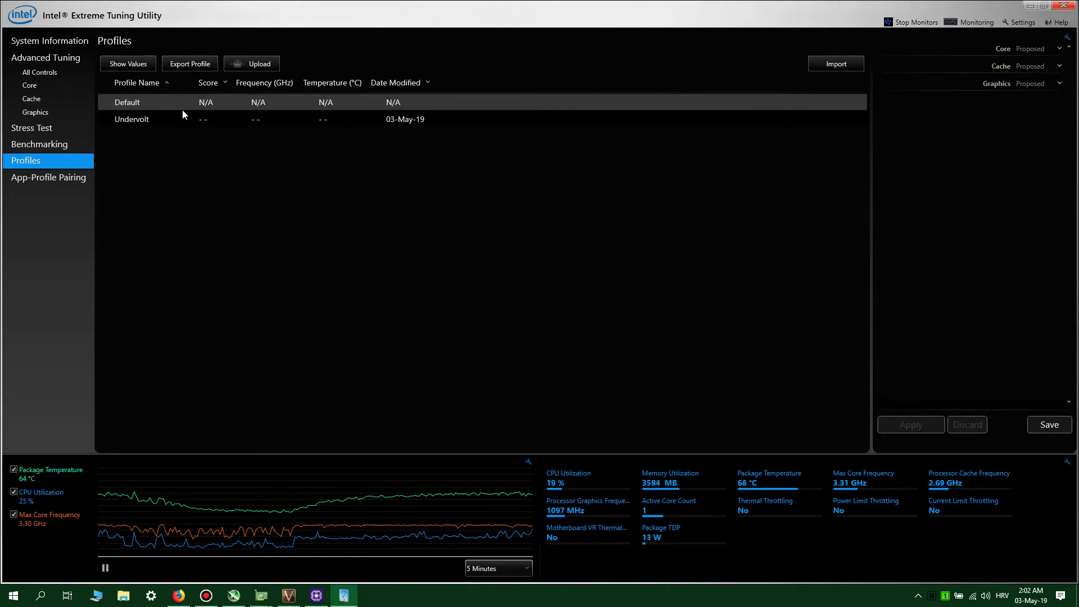
{"action": "left_click", "coordinate": [150, 120]}
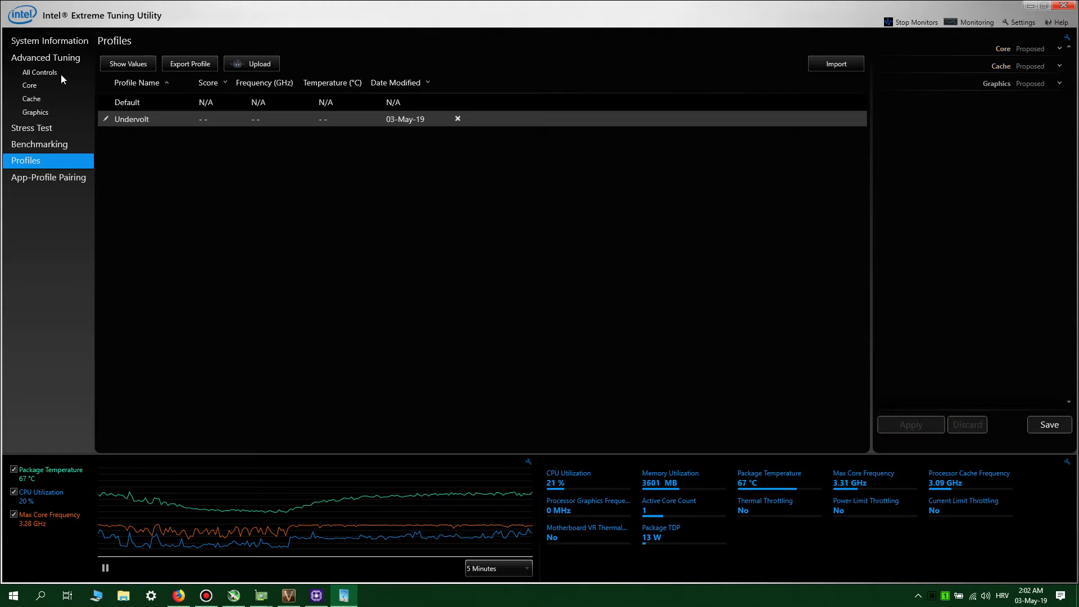
{"action": "left_click", "coordinate": [31, 86]}
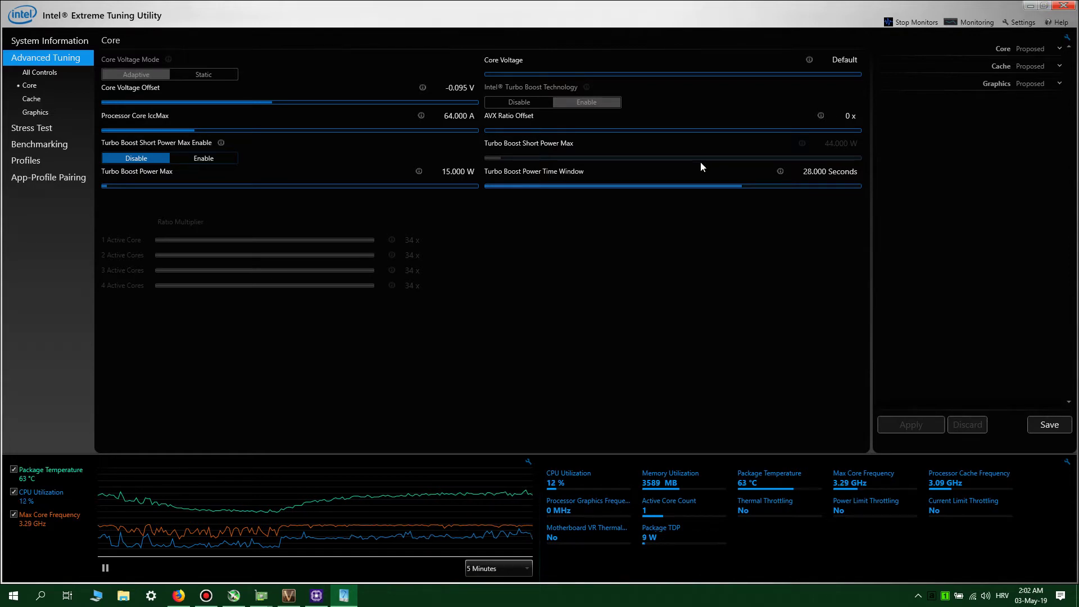
- Close XTU, then place GPU-Z at the far right and CPU-Z next to Afterburner
{"action": "left_click", "coordinate": [1063, 7]}
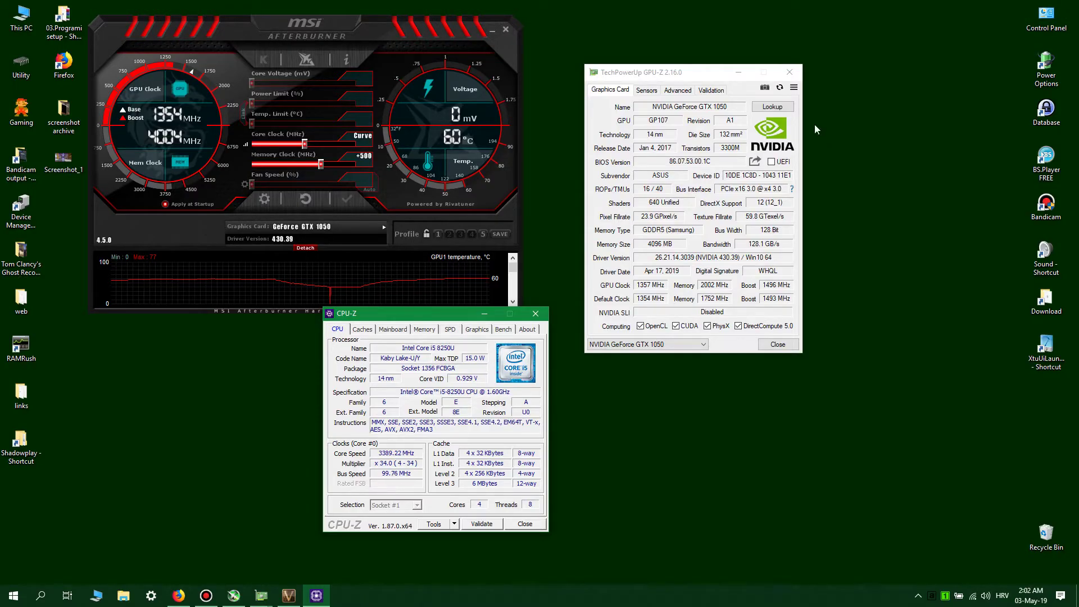
{"action": "left_click_drag", "start_coordinate": [718, 66], "coordinate": [925, 49]}
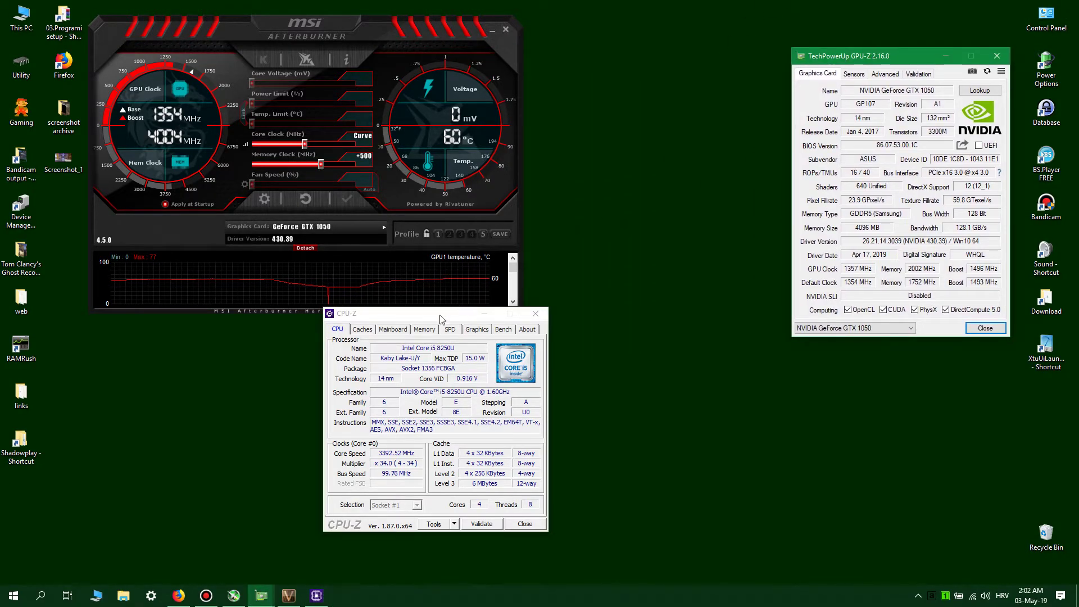
{"action": "left_click_drag", "start_coordinate": [441, 319], "coordinate": [655, 74]}
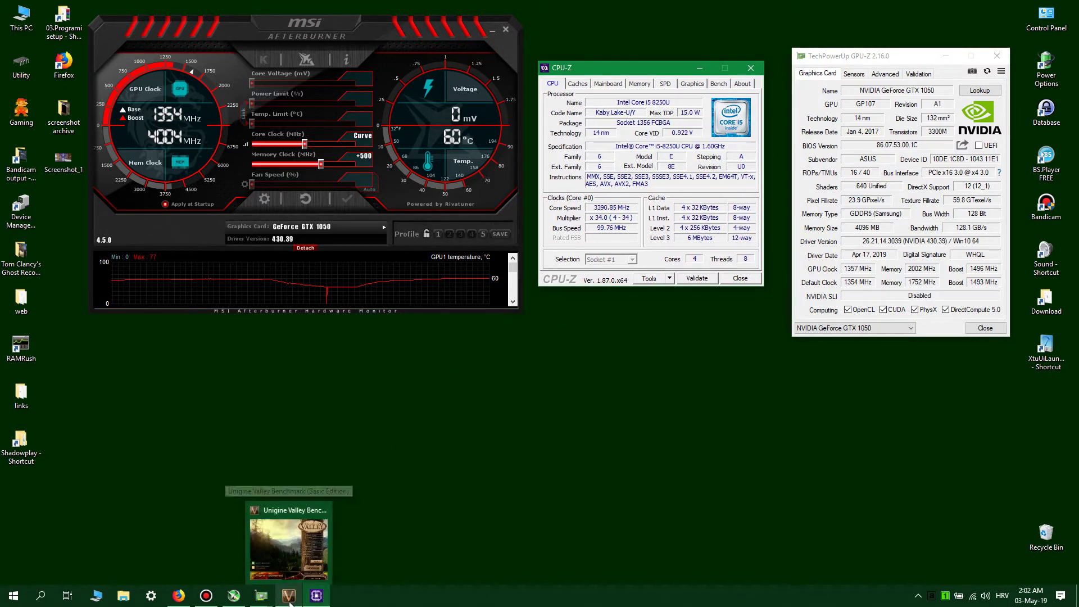
- Show GPU-Z's Sensors tab centred on screen, close CPU-Z, and bring up the Valley benchmark
{"action": "left_click", "coordinate": [265, 603]}
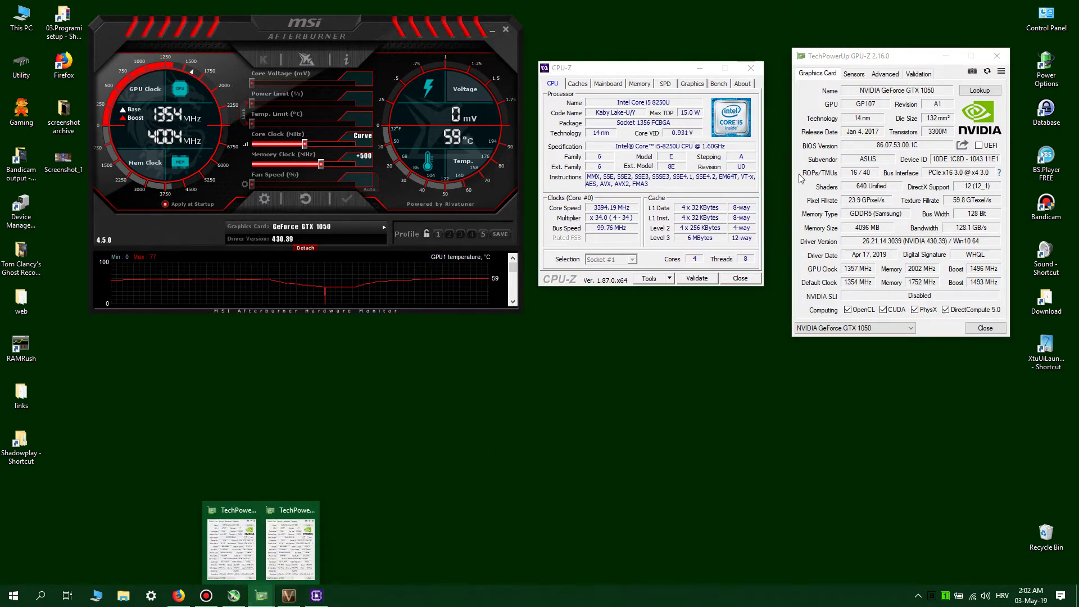
{"action": "left_click", "coordinate": [855, 75]}
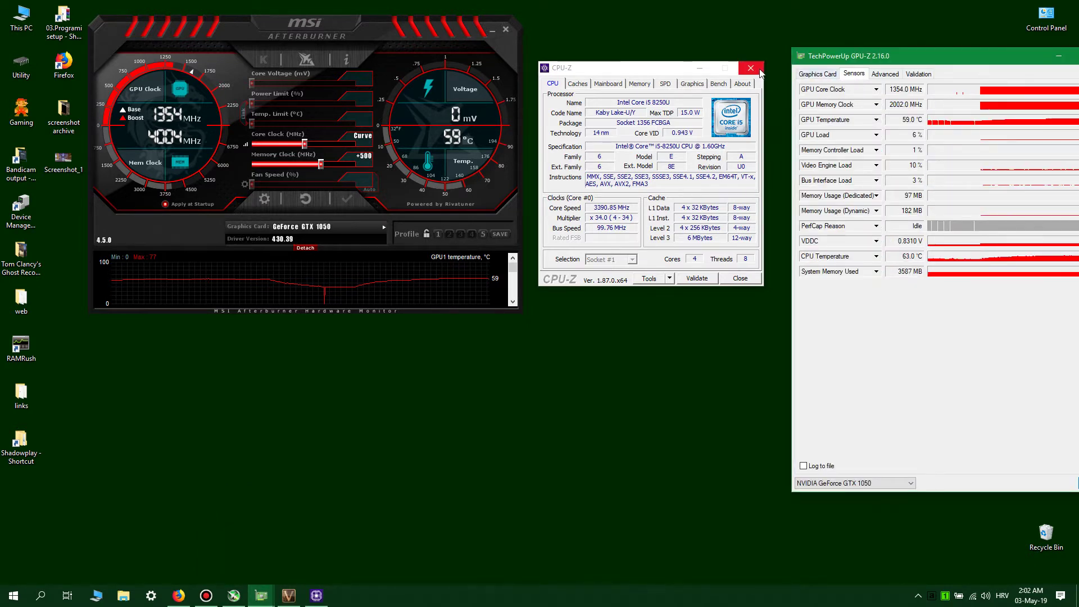
{"action": "left_click", "coordinate": [751, 68]}
{"action": "left_click_drag", "start_coordinate": [927, 59], "coordinate": [681, 47]}
{"action": "left_click", "coordinate": [296, 599]}
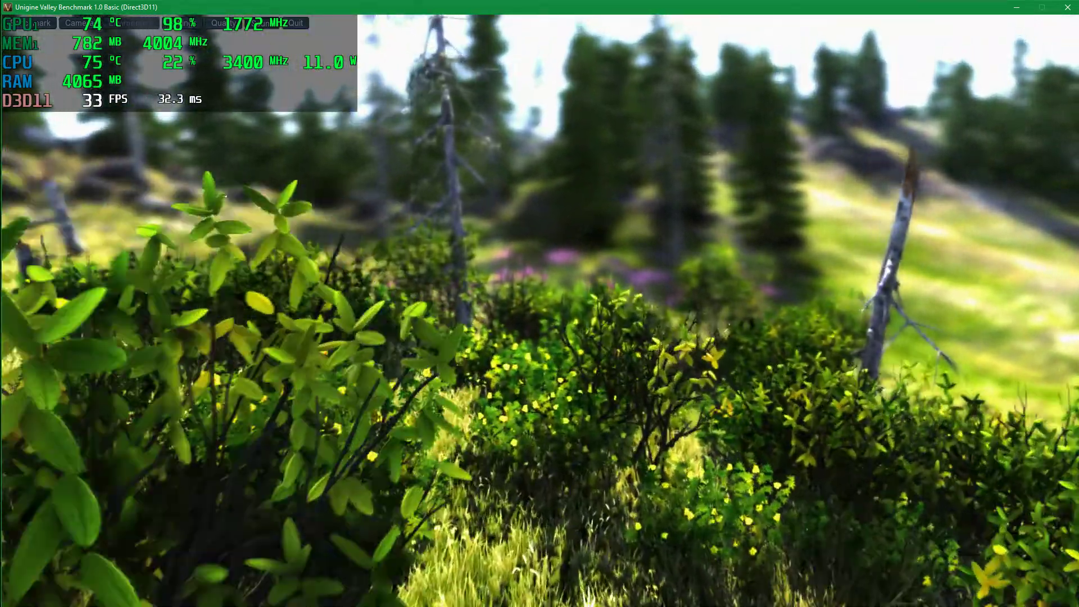
{"action": "key", "text": "super"}
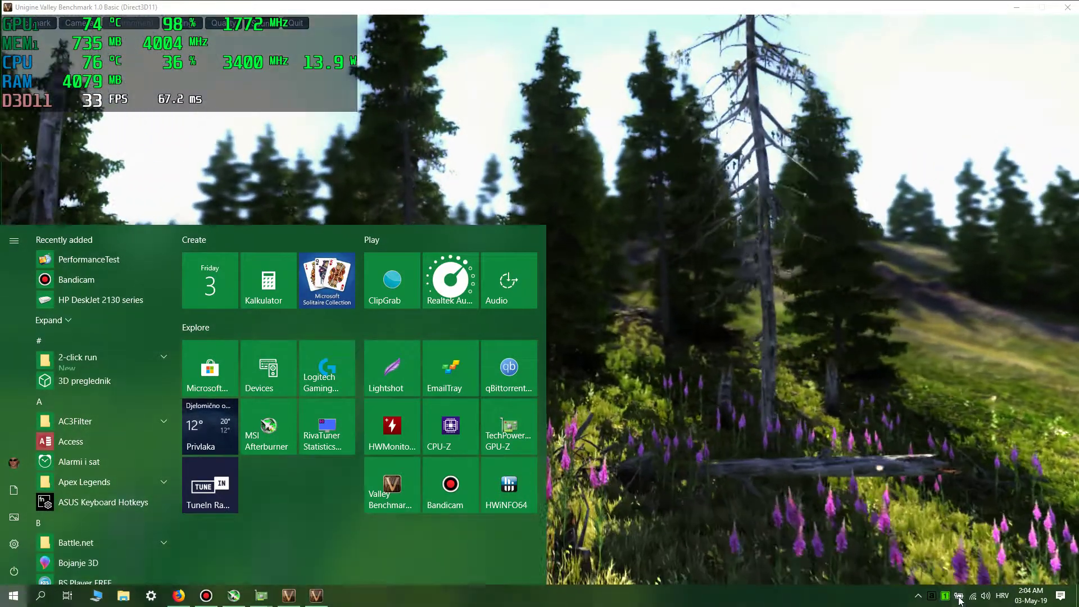
{"action": "left_click", "coordinate": [960, 598]}
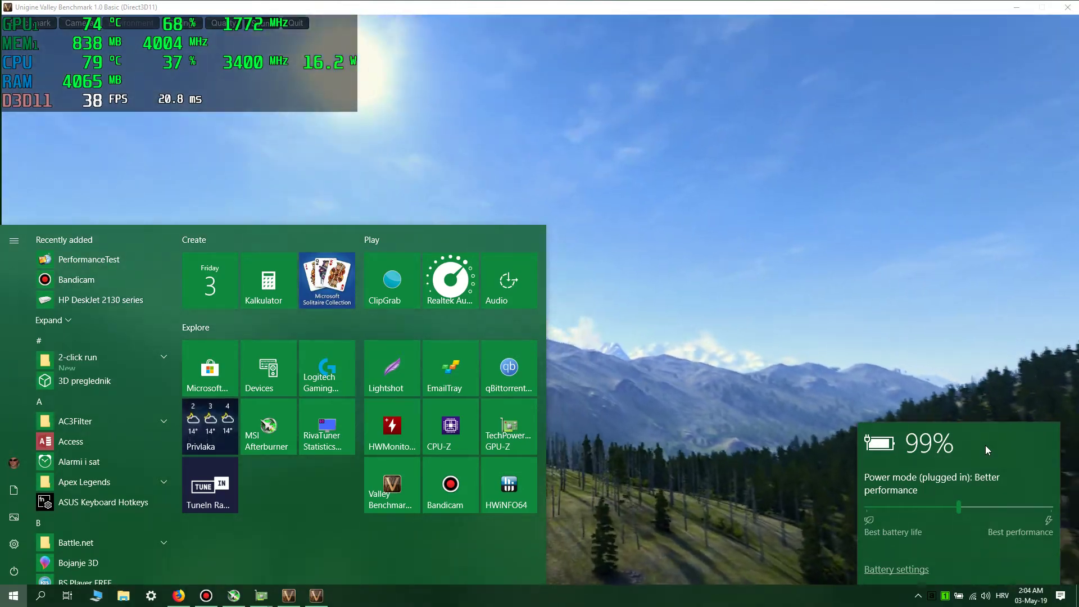
{"action": "left_click", "coordinate": [871, 328]}
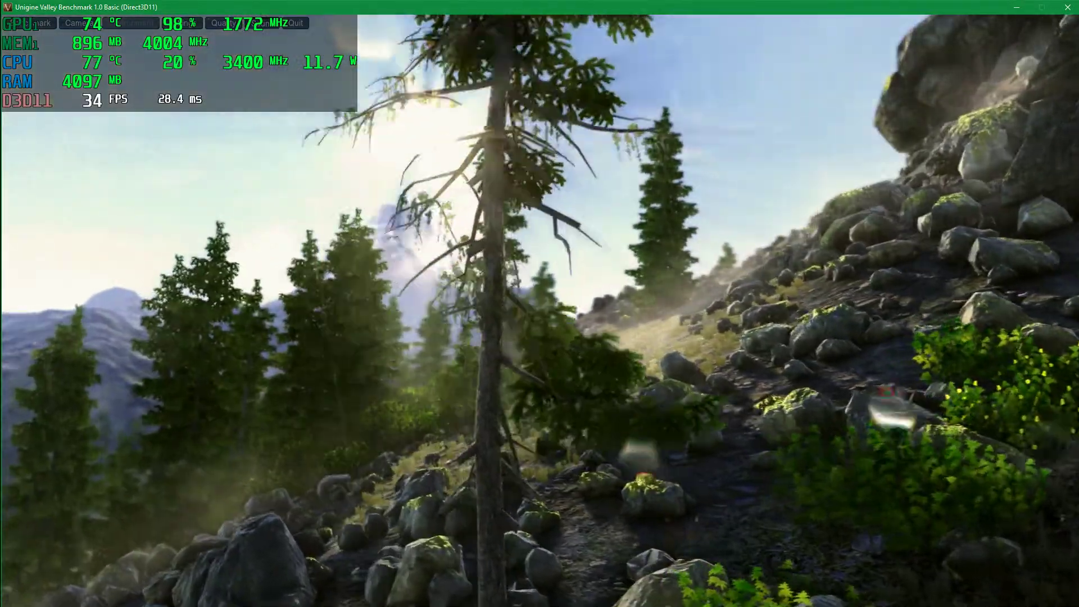
- Bring MSI Afterburner up over the Valley benchmark and place it right of centre
{"action": "key", "text": "super"}
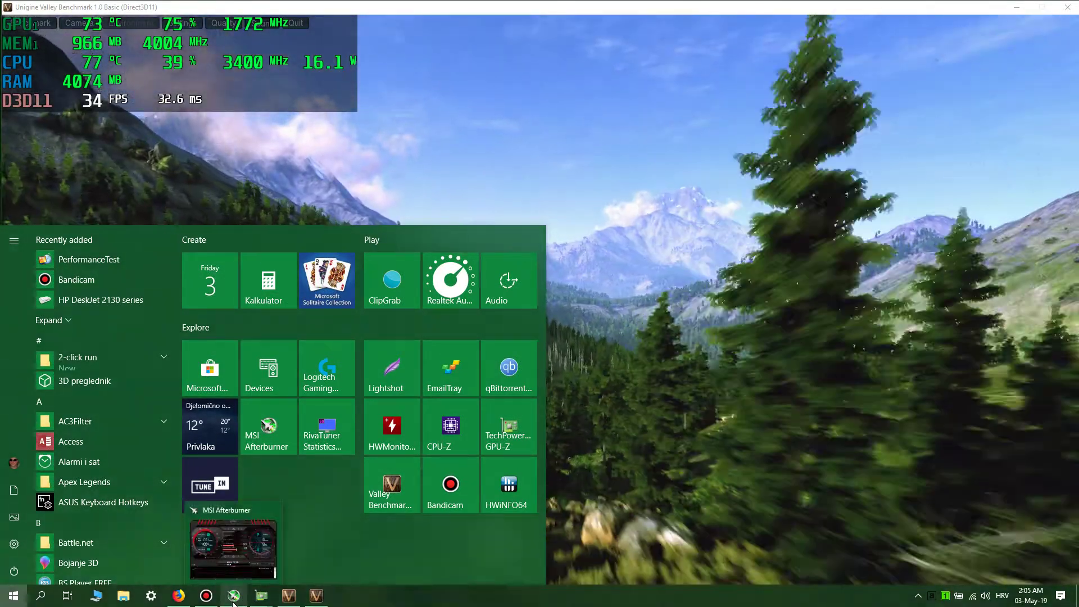
{"action": "left_click", "coordinate": [234, 601]}
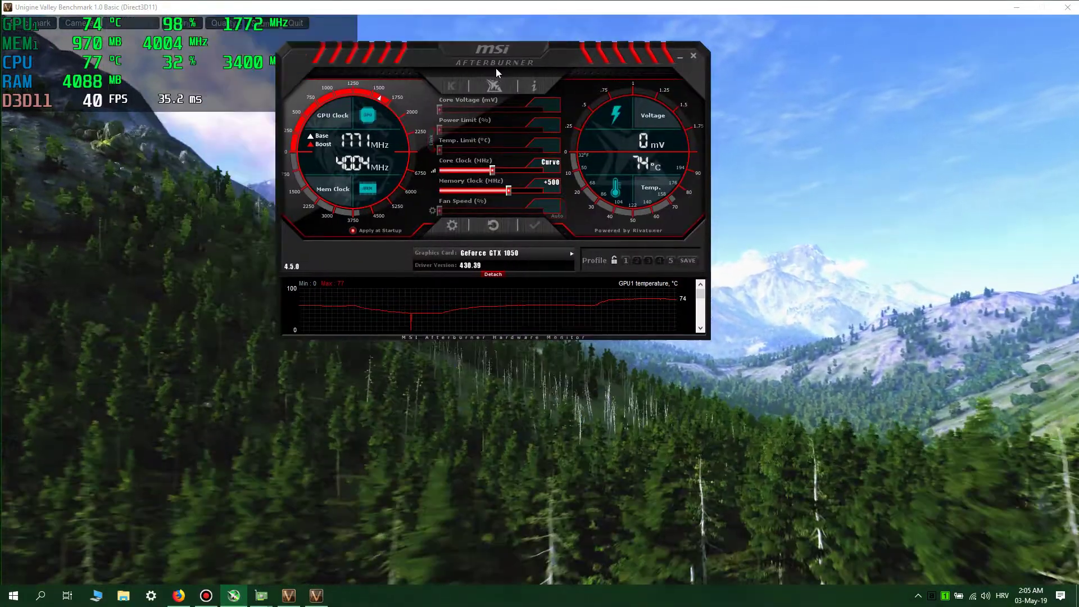
{"action": "left_click_drag", "start_coordinate": [496, 69], "coordinate": [631, 69]}
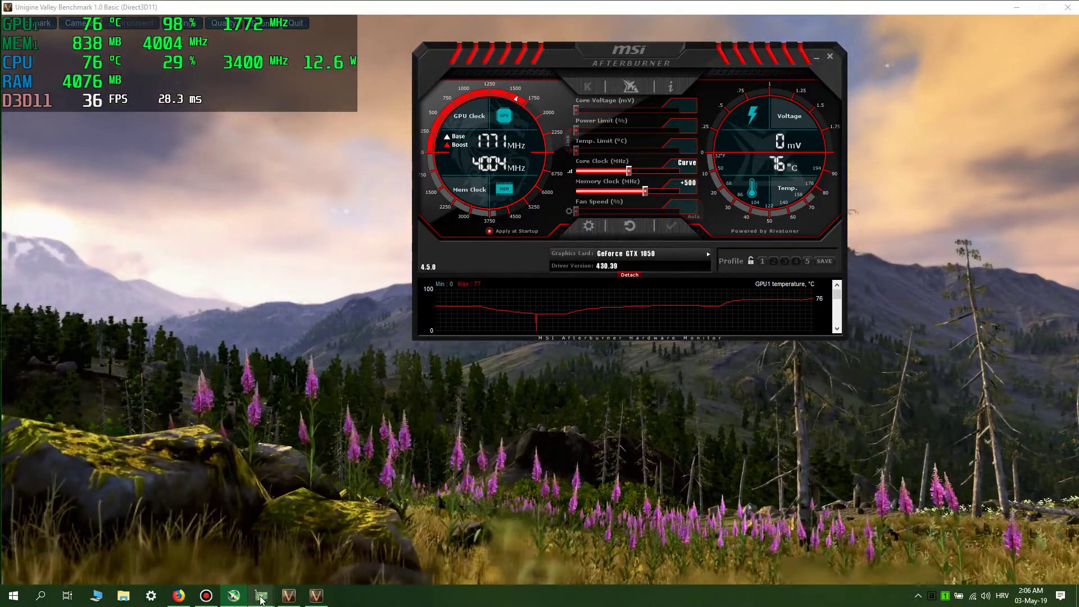
{"action": "mouse_move", "coordinate": [261, 600]}
{"action": "left_click", "coordinate": [278, 552]}
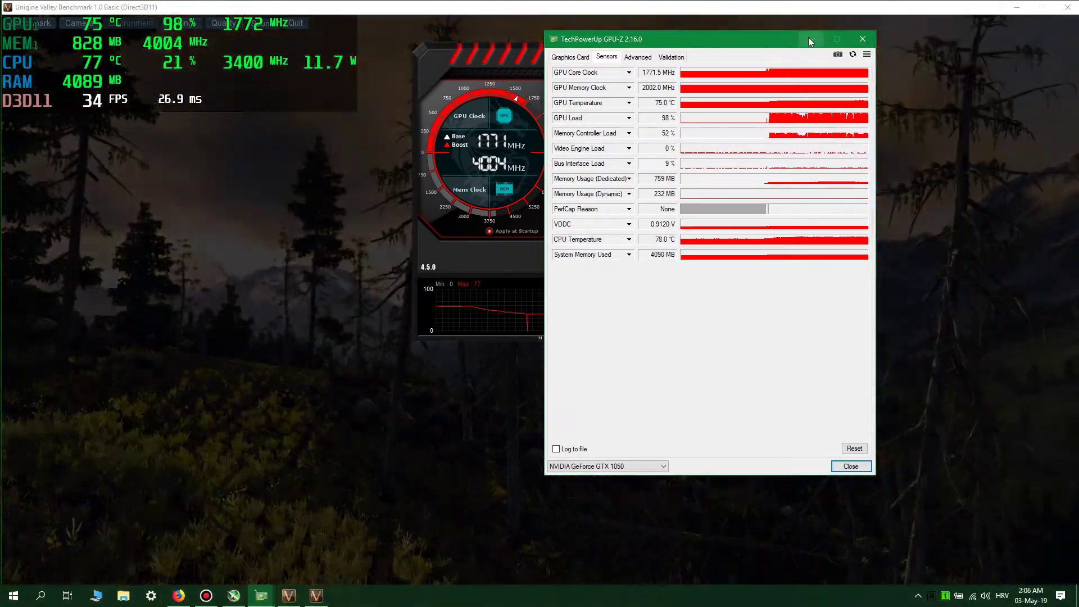
{"action": "left_click", "coordinate": [810, 41]}
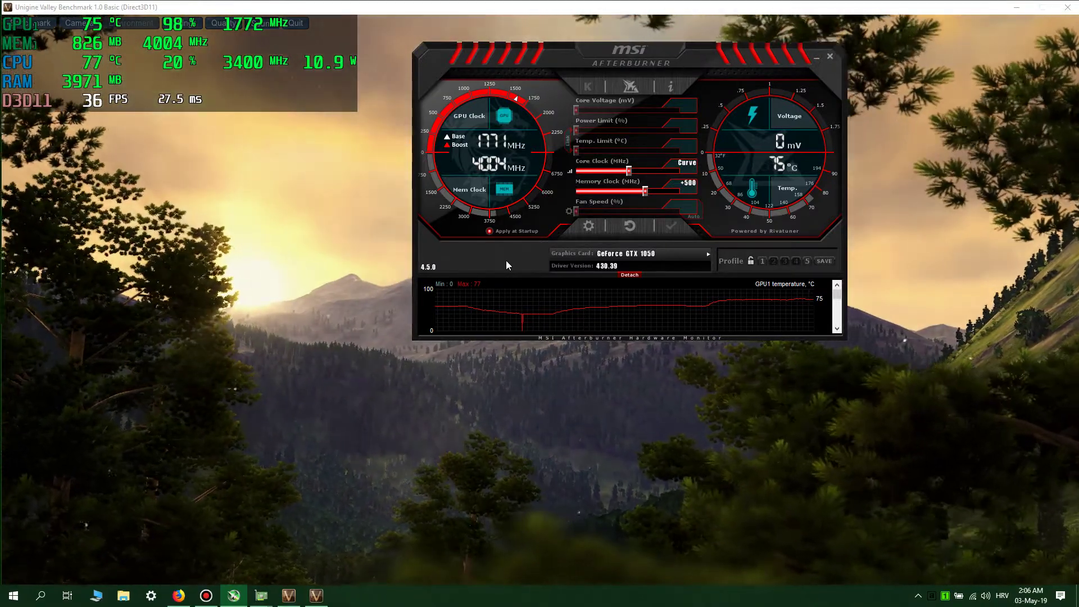
- Show the voltage/frequency curve, flat near 1800 MHz from about 910 mV, below Afterburner
{"action": "key", "text": "ctrl+f"}
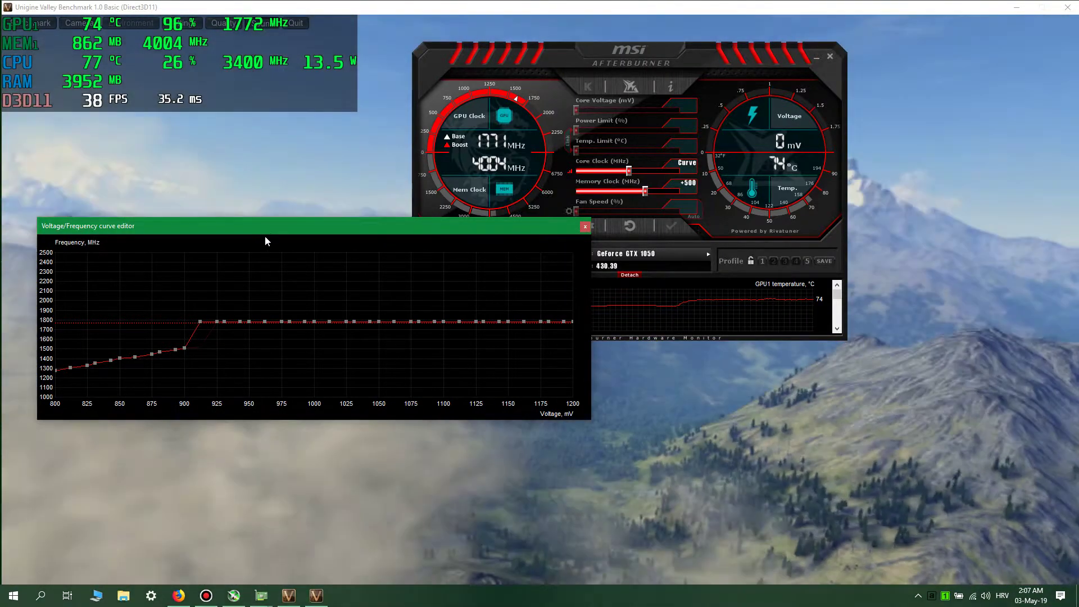
{"action": "left_click_drag", "start_coordinate": [267, 241], "coordinate": [276, 303]}
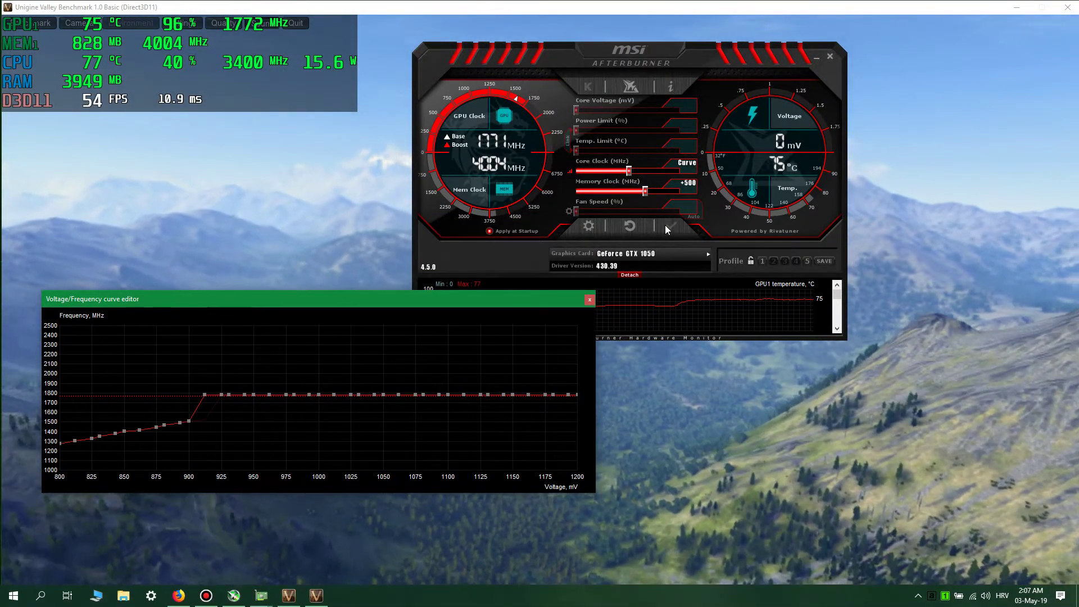
- Close the curve editor and bring the full-screen Valley benchmark back to the front
{"action": "left_click", "coordinate": [589, 302]}
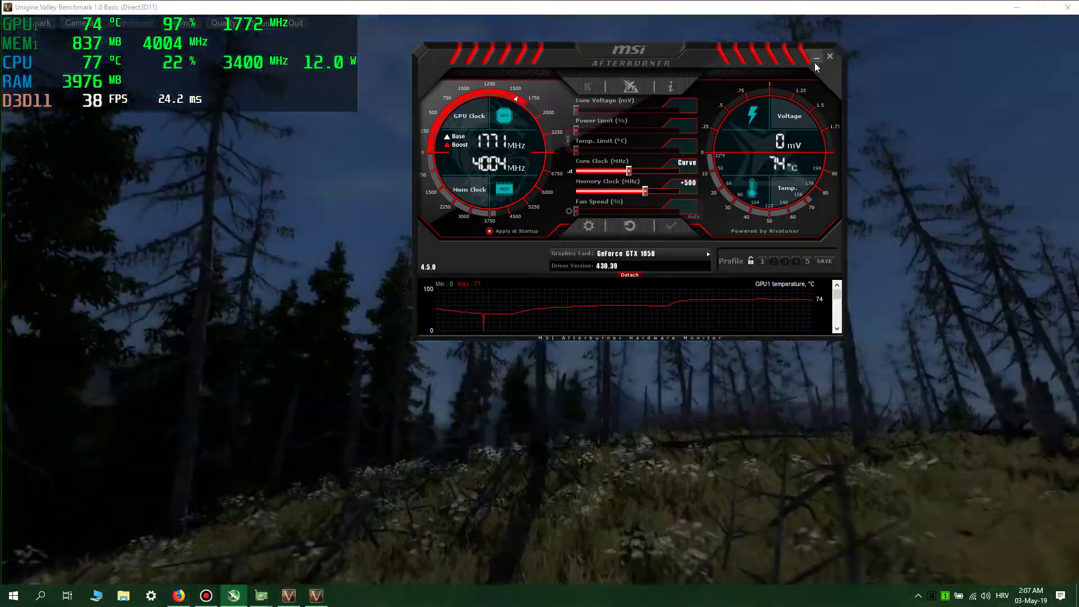
{"action": "left_click", "coordinate": [816, 58]}
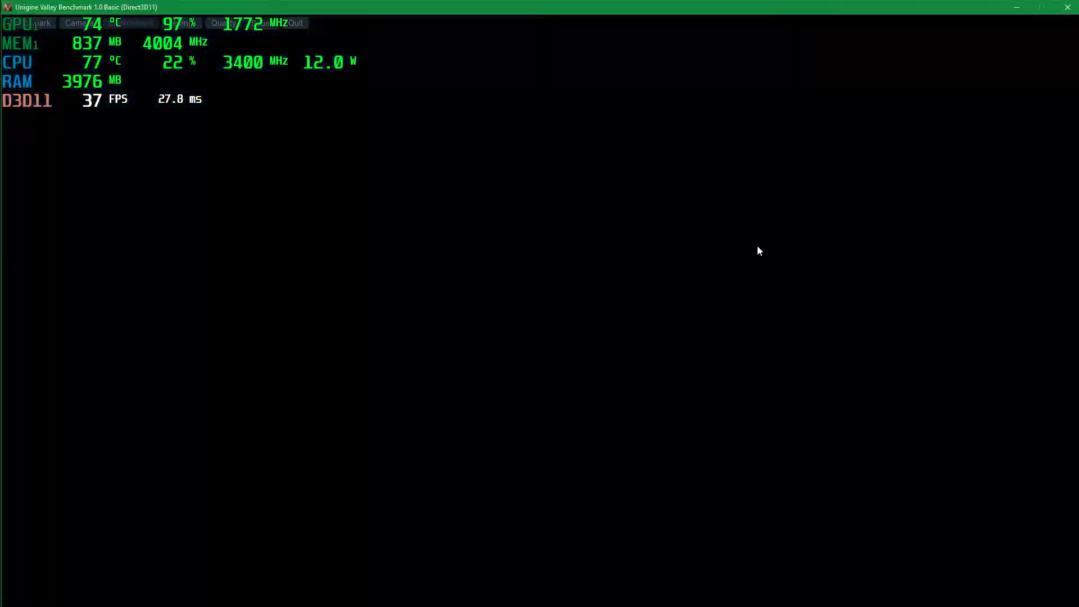